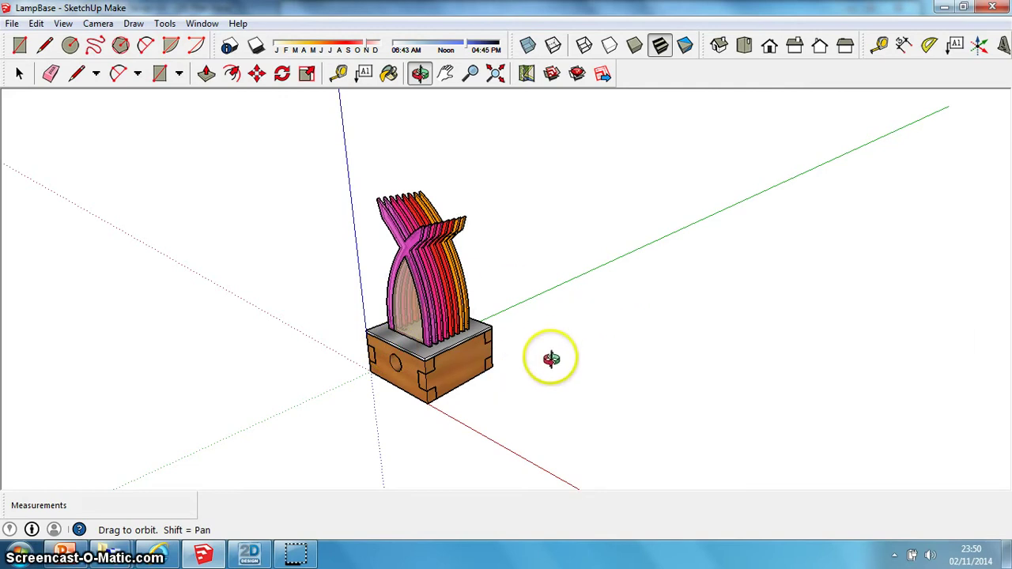
# - Orbit around the lamp and zoom in to a closer front-right view of the fins and base
pyautogui.moveTo(565, 416); pyautogui.dragTo(653, 422)
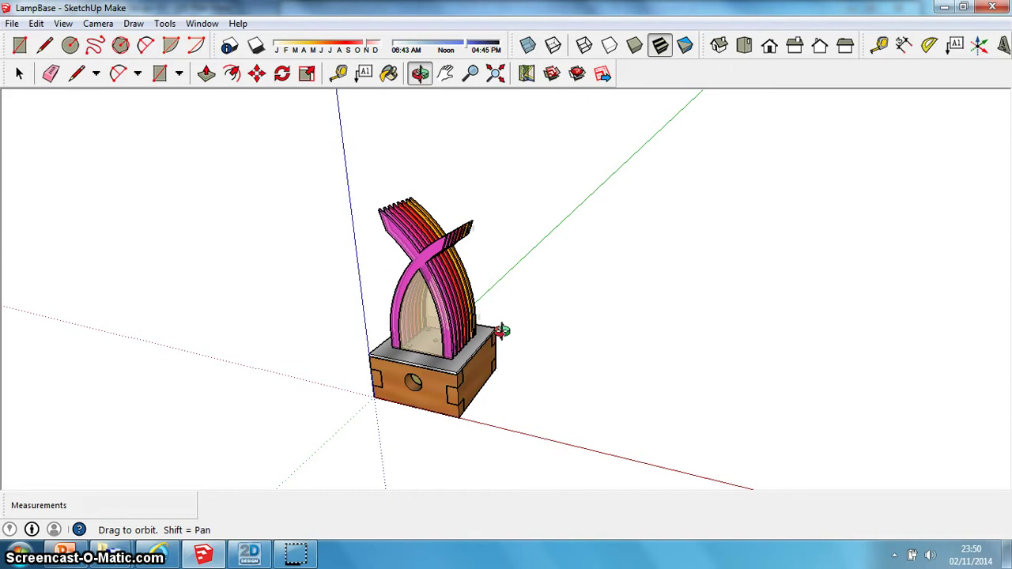
pyautogui.moveTo(515, 356); pyautogui.dragTo(457, 365)
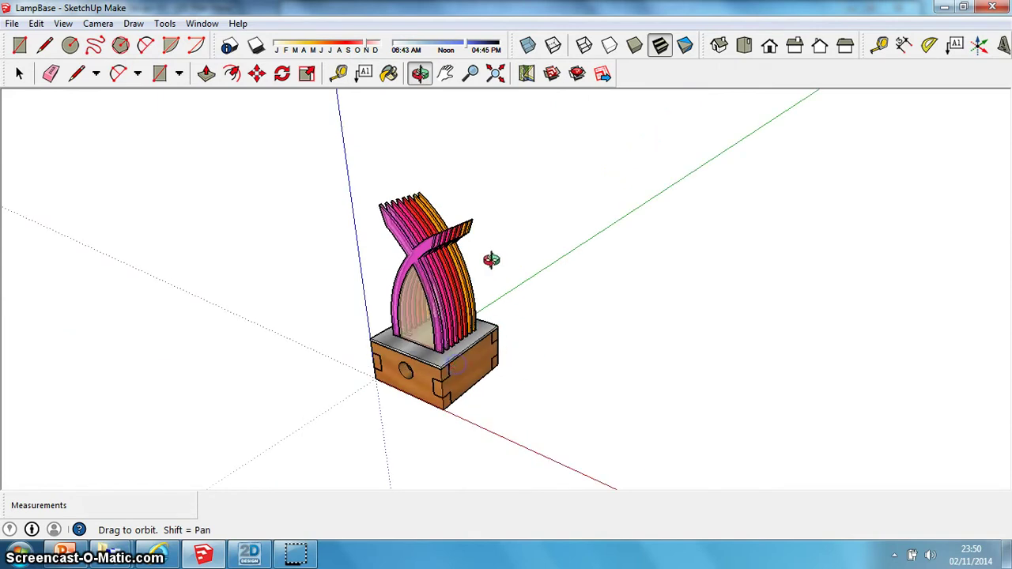
pyautogui.scroll(3, 492, 259)
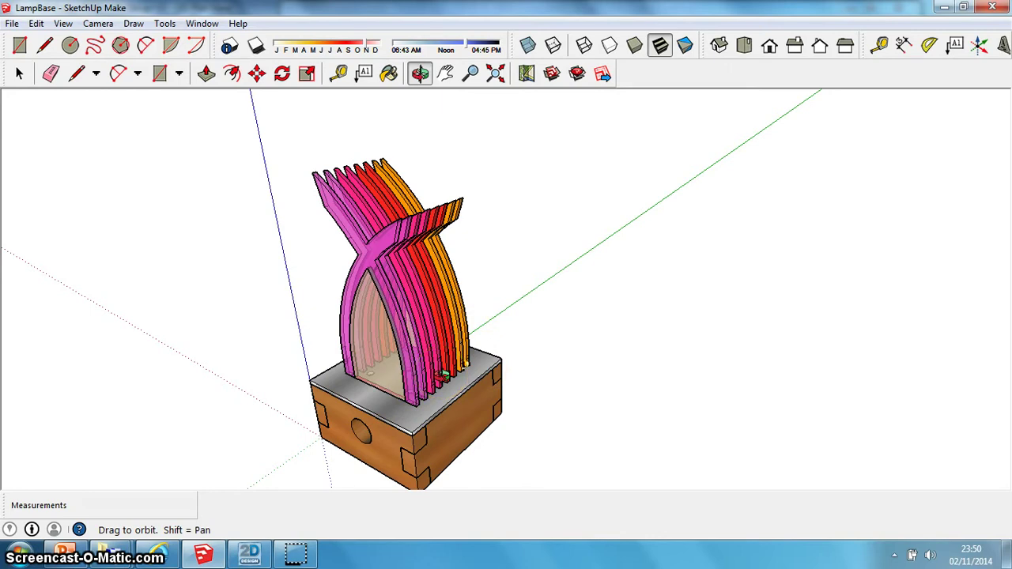
pyautogui.moveTo(482, 353)
pyautogui.mouseDown()
pyautogui.moveTo(630, 287)
pyautogui.moveTo(678, 293)
pyautogui.moveTo(427, 356)
pyautogui.moveTo(303, 356)
pyautogui.moveTo(511, 306)
pyautogui.moveTo(511, 327)
pyautogui.moveTo(490, 357)
pyautogui.mouseUp()
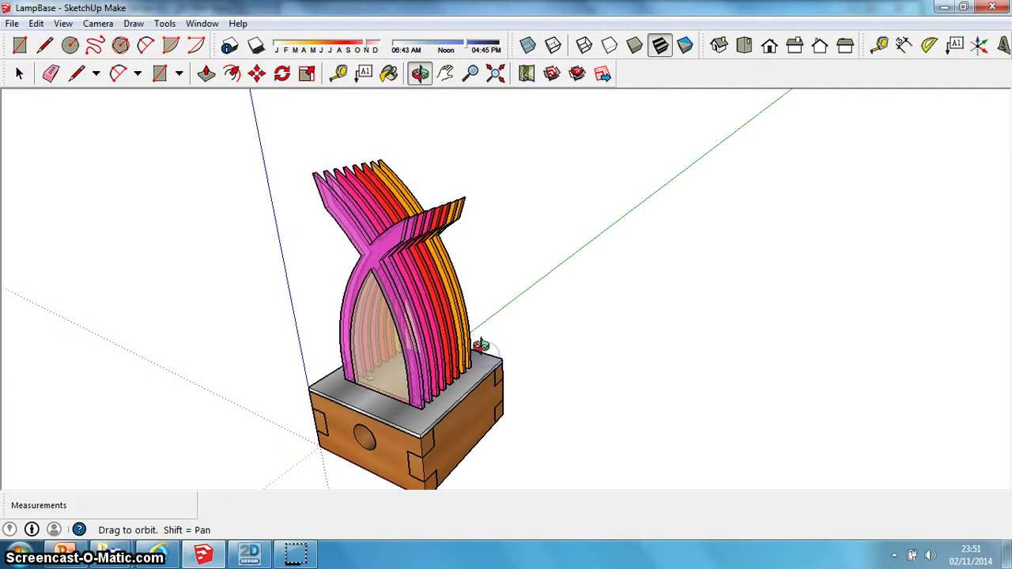
# - Select the lamp's fin group and open it for editing individual fins
pyautogui.click(17, 73)
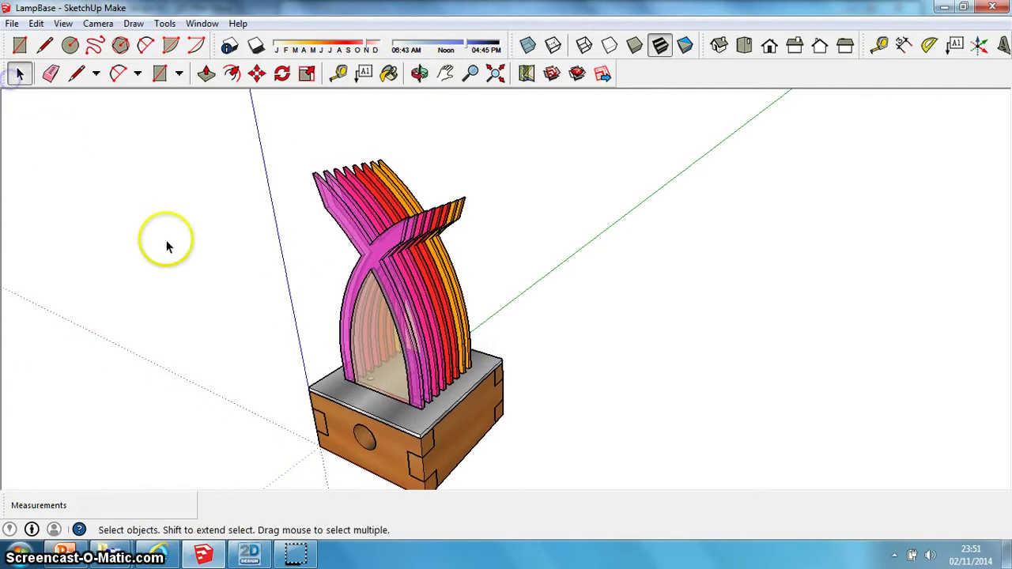
pyautogui.click(421, 300)
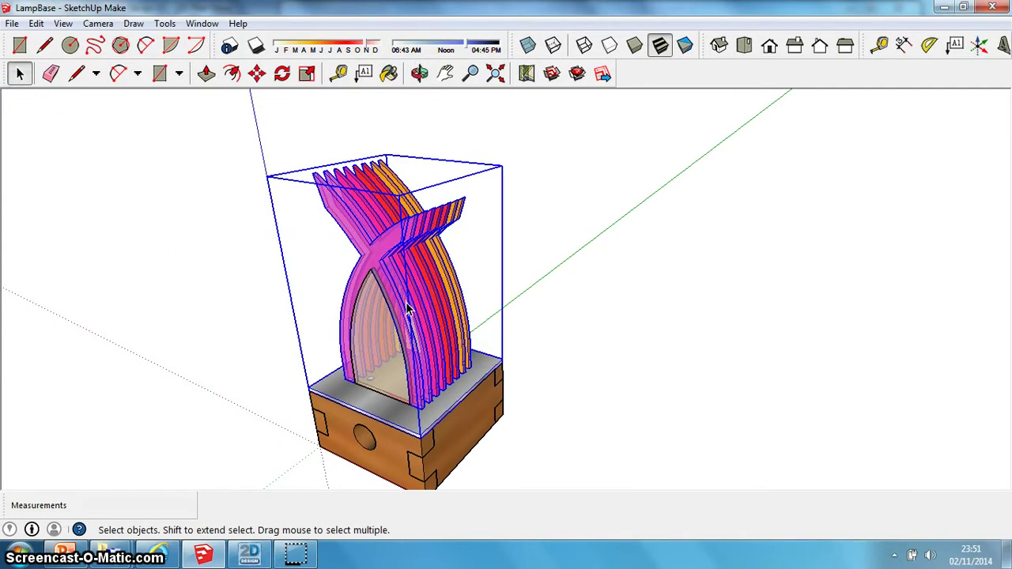
pyautogui.click(402, 288)
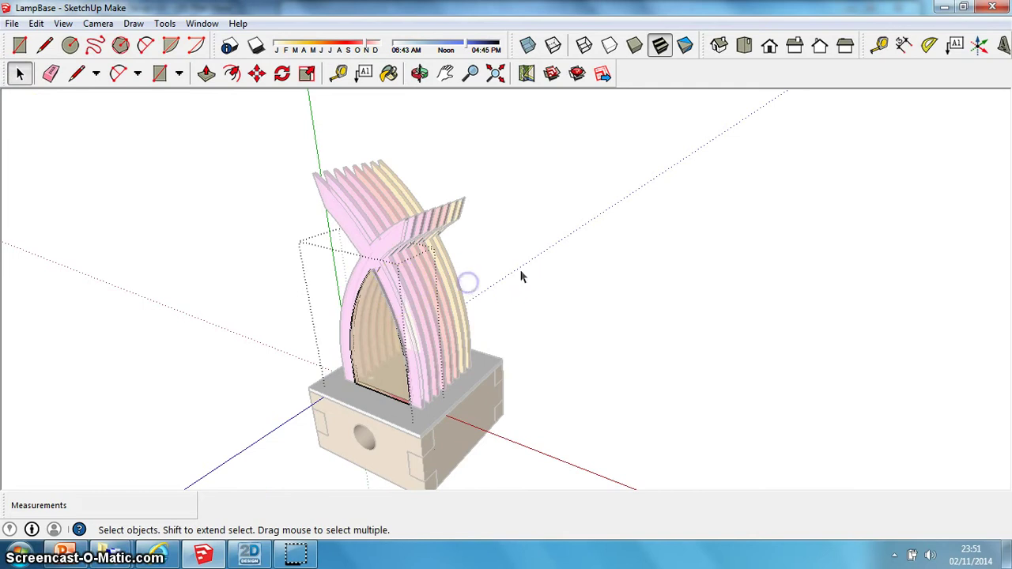
pyautogui.click(433, 285)
pyautogui.doubleClick(433, 285)
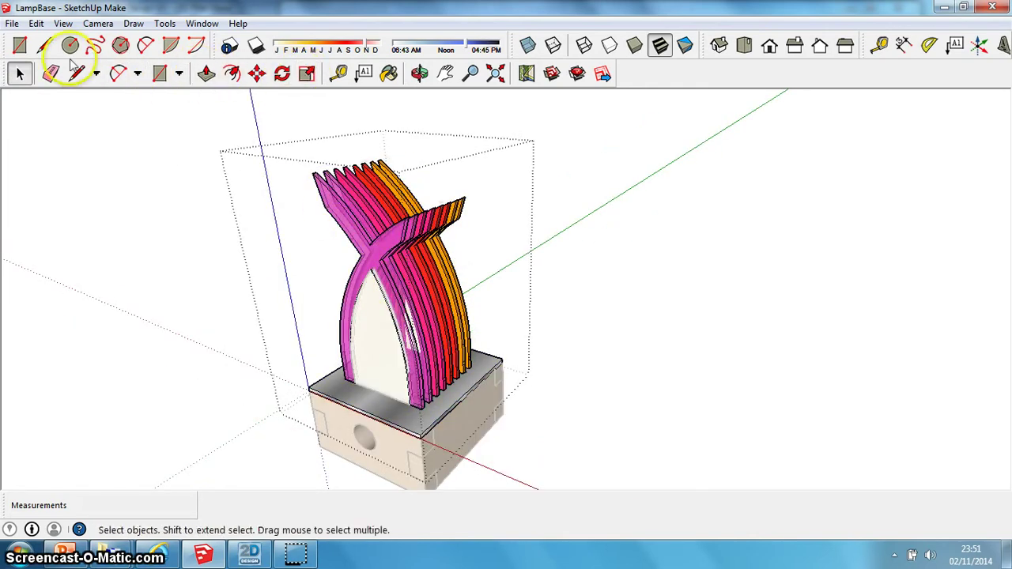
# - Move four pink fins off the stack and place them to the right of the base
pyautogui.click(257, 74)
pyautogui.click(405, 261)
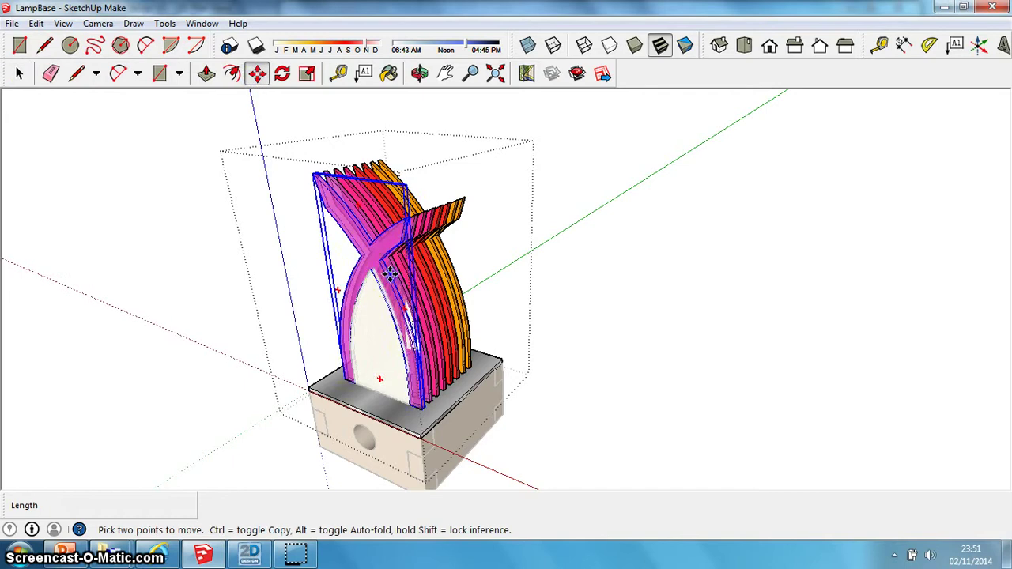
pyautogui.click(624, 278)
pyautogui.click(407, 316)
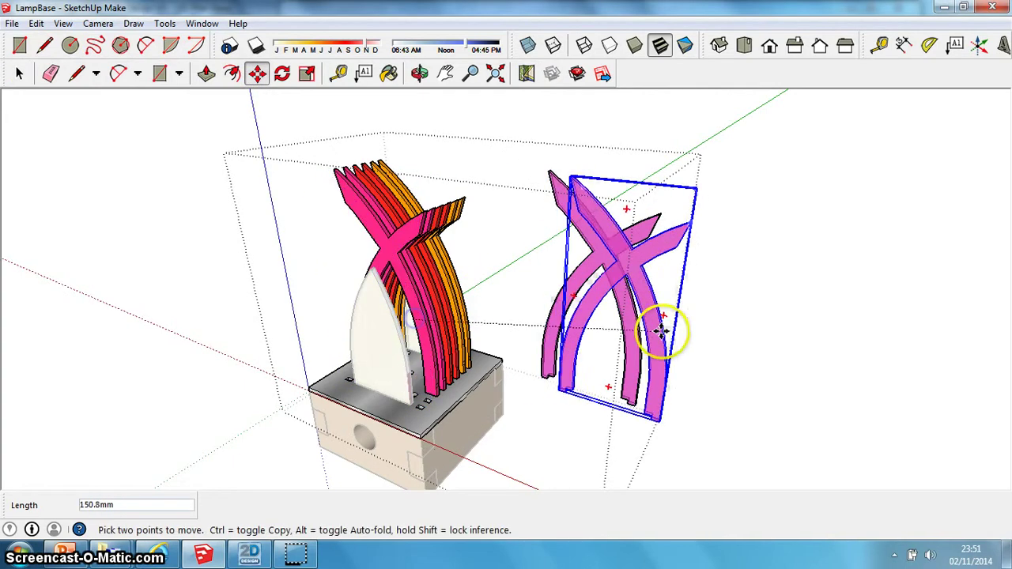
pyautogui.click(663, 331)
pyautogui.click(422, 324)
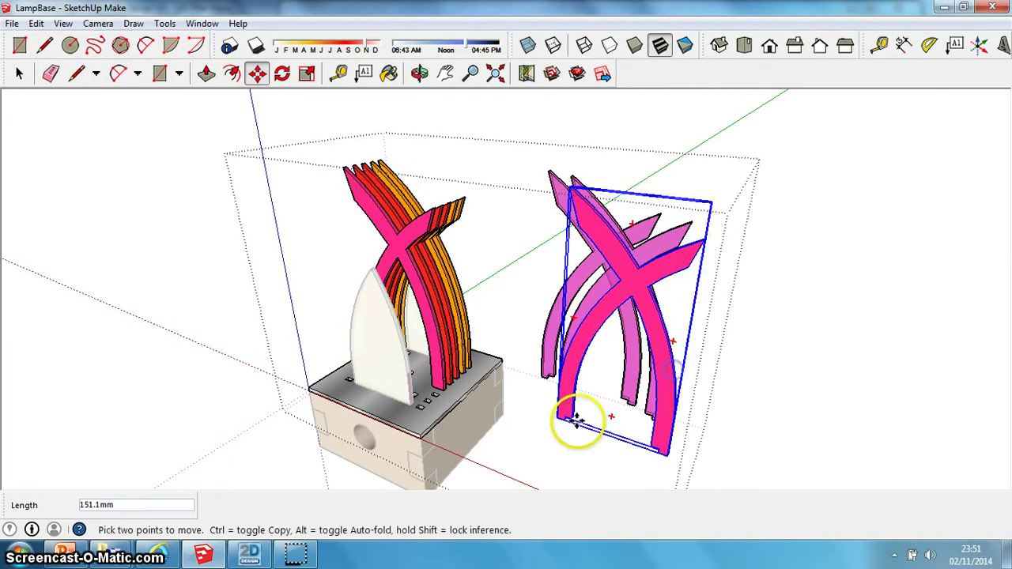
pyautogui.click(583, 420)
pyautogui.click(421, 348)
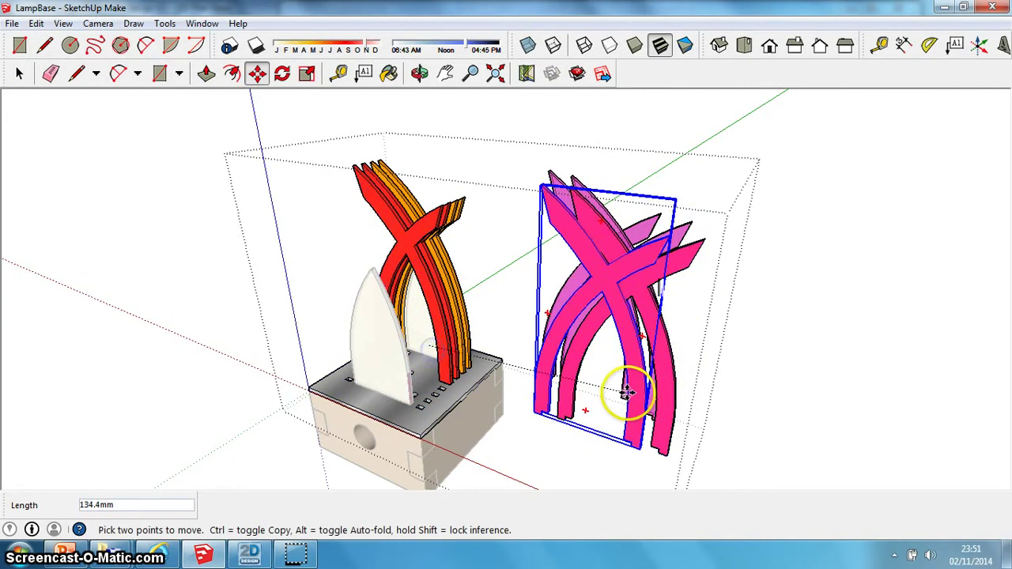
pyautogui.click(580, 418)
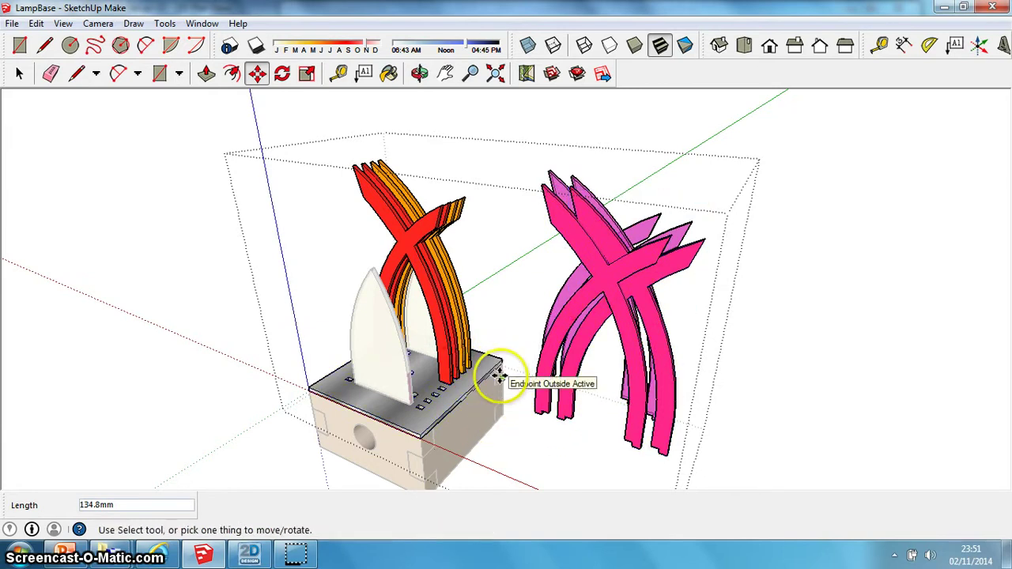
# - Zoom in, clear the selection with Ctrl+T, and orbit around the base and fins with Select active
pyautogui.scroll(2, 501, 382)
pyautogui.scroll(2, 501, 382)
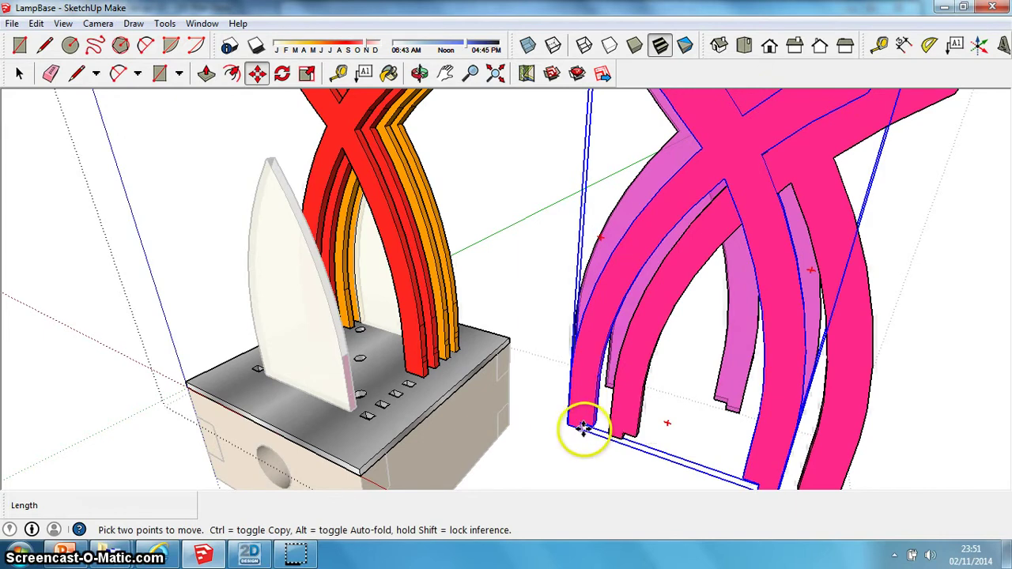
pyautogui.hotkey('ctrl', 't')
pyautogui.moveTo(29, 89); pyautogui.dragTo(210, 214, button='middle')
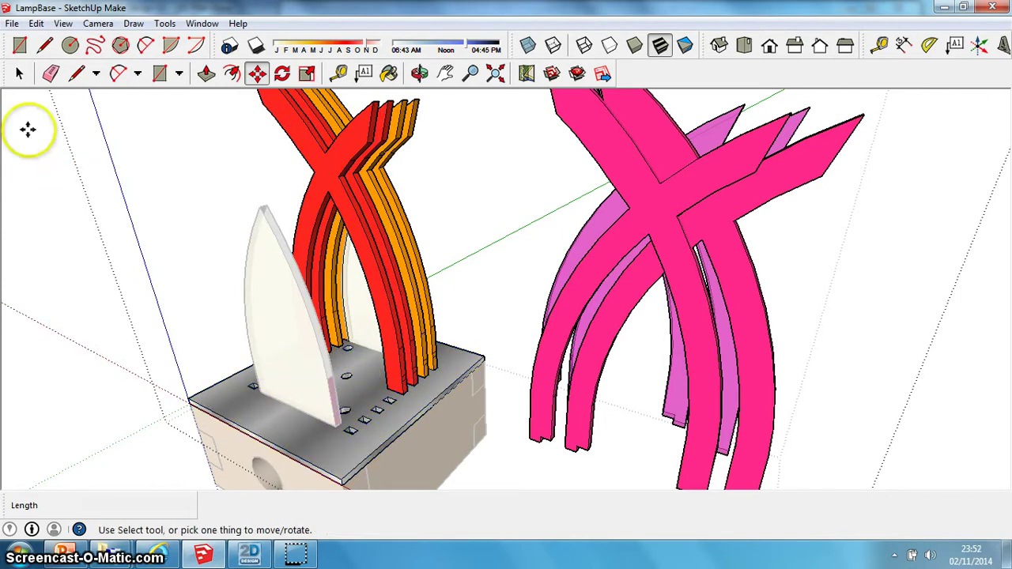
pyautogui.click(19, 73)
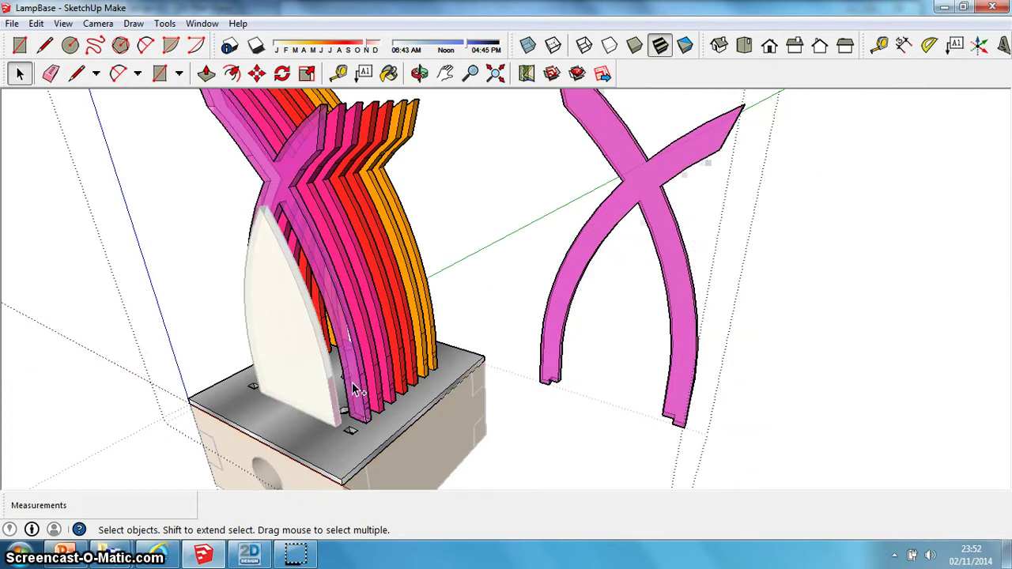
# - Exit the lamp group, drag the base's front panel out, then undo the move
pyautogui.click(18, 73)
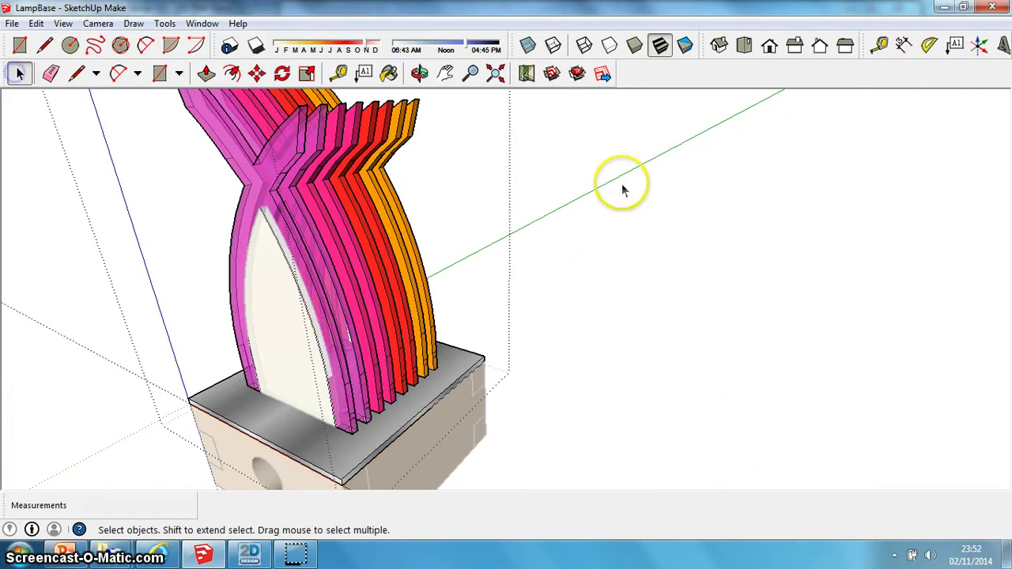
pyautogui.click(622, 185)
pyautogui.scroll(-3, 610, 221)
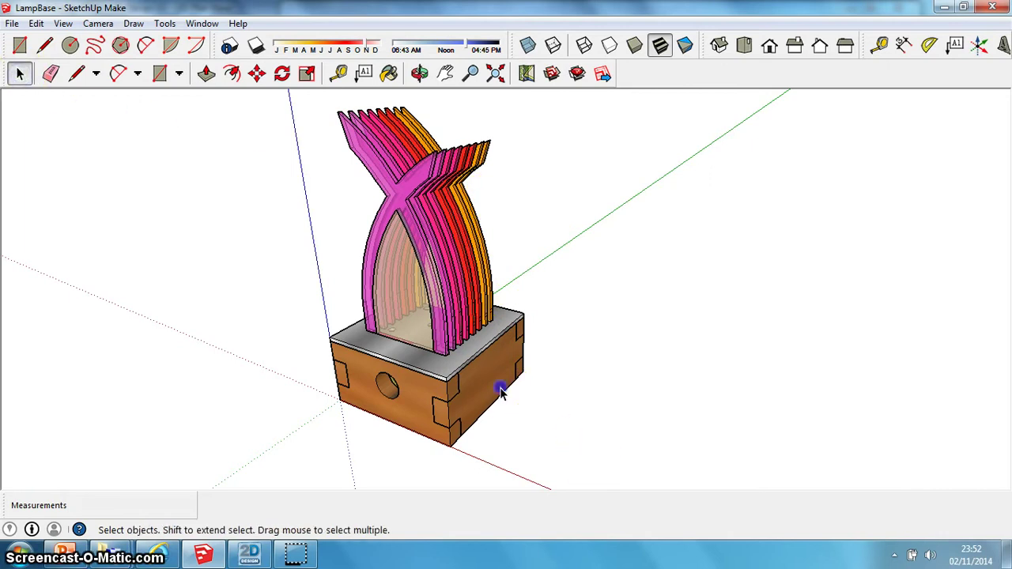
pyautogui.click(257, 74)
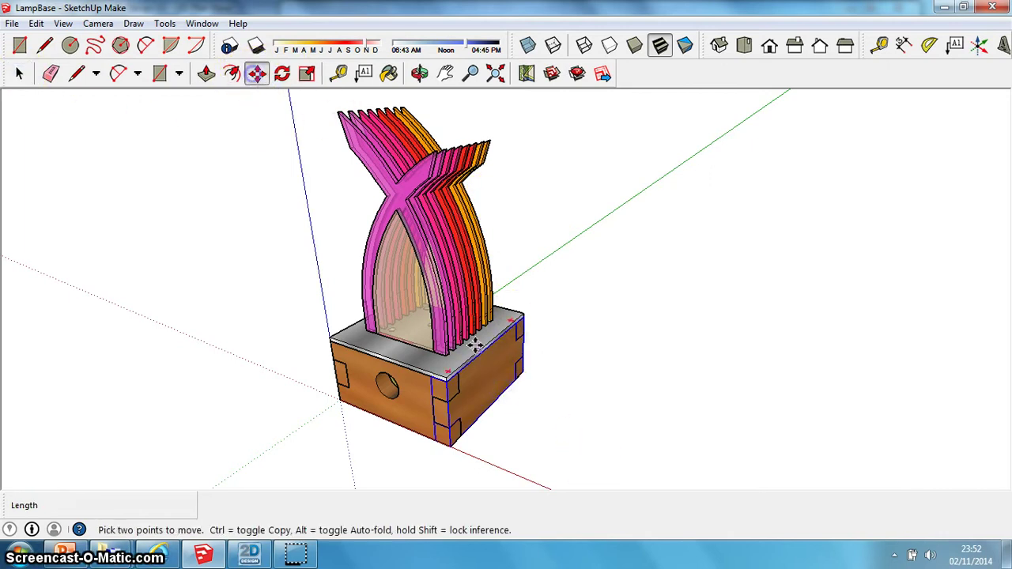
pyautogui.moveTo(449, 414); pyautogui.dragTo(348, 478)
pyautogui.scroll(-2, 419, 443)
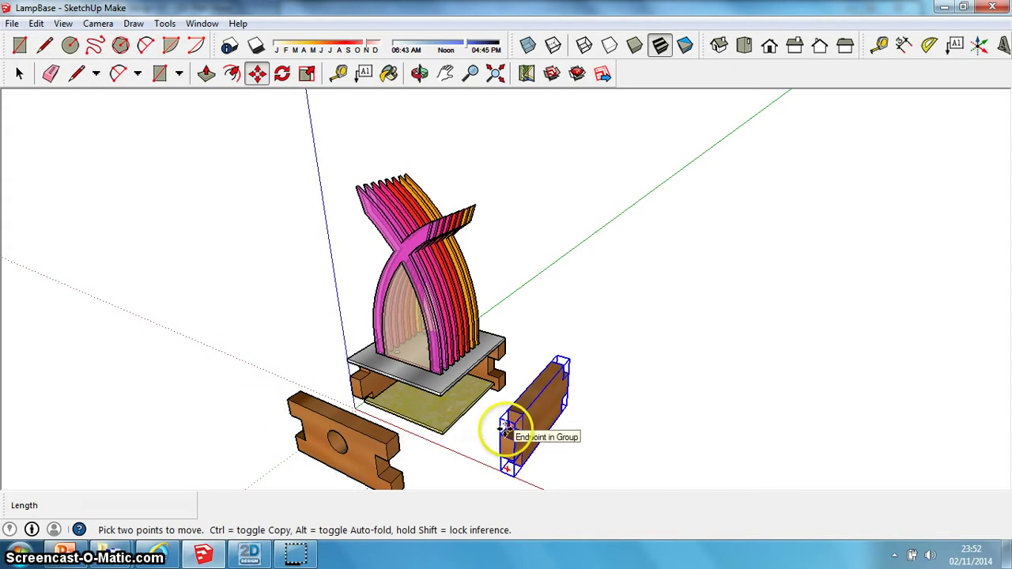
pyautogui.hotkey('ctrl', 'z')
pyautogui.hotkey('ctrl', 'z')
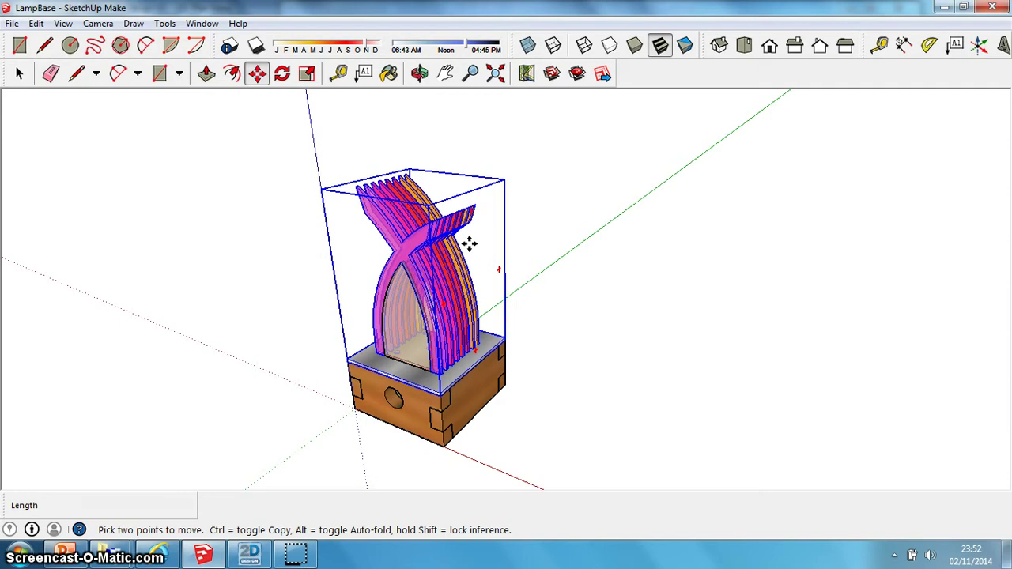
# - Clear the selection and zoom so the whole lamp is visible
pyautogui.hotkey('ctrl', 't')
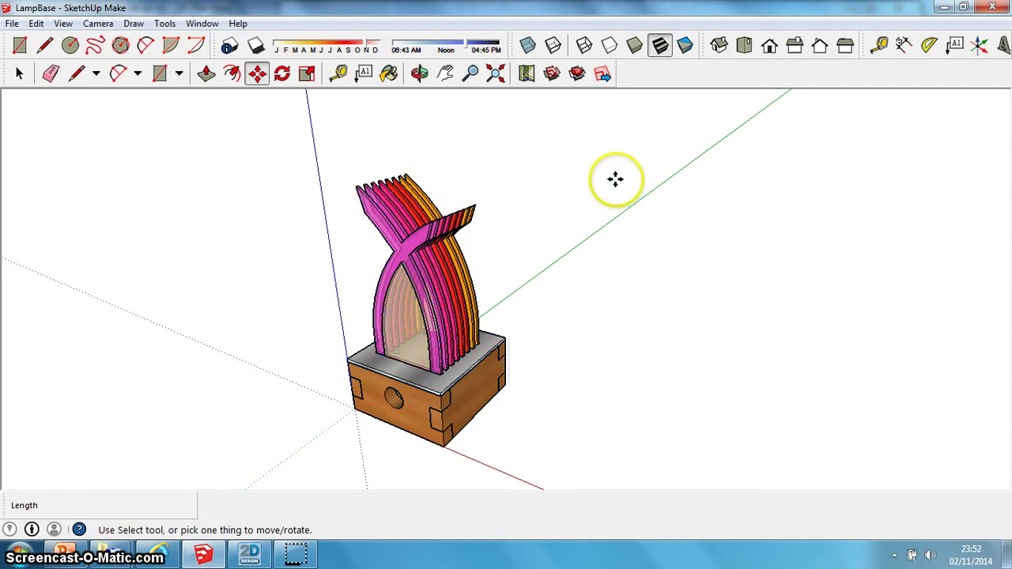
pyautogui.scroll(2, 509, 198)
pyautogui.scroll(-2, 479, 253)
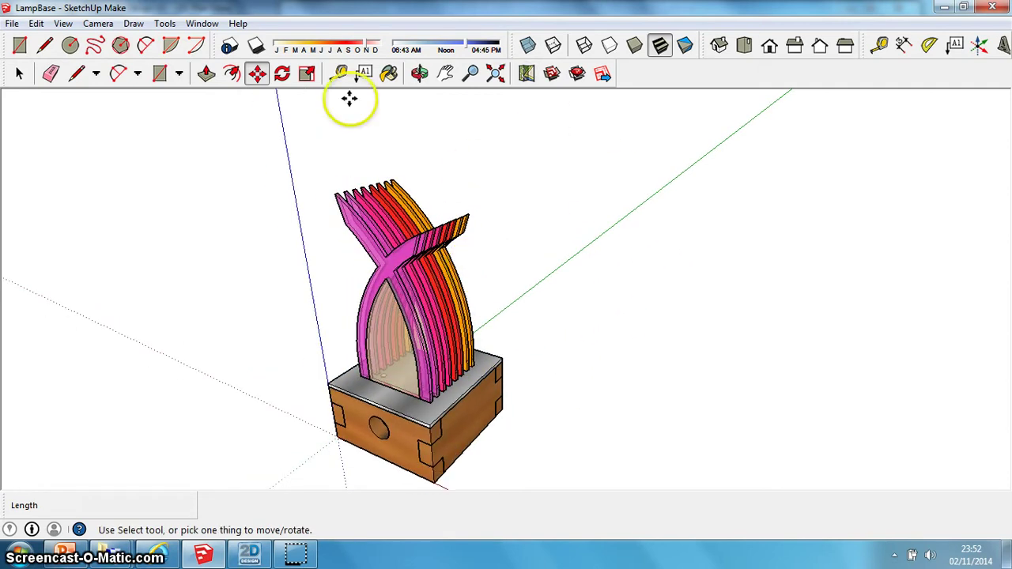
# - Pan to a close-up of the box base with X-Ray and Back Edges turned on
pyautogui.click(446, 73)
pyautogui.moveTo(491, 255); pyautogui.dragTo(465, 245)
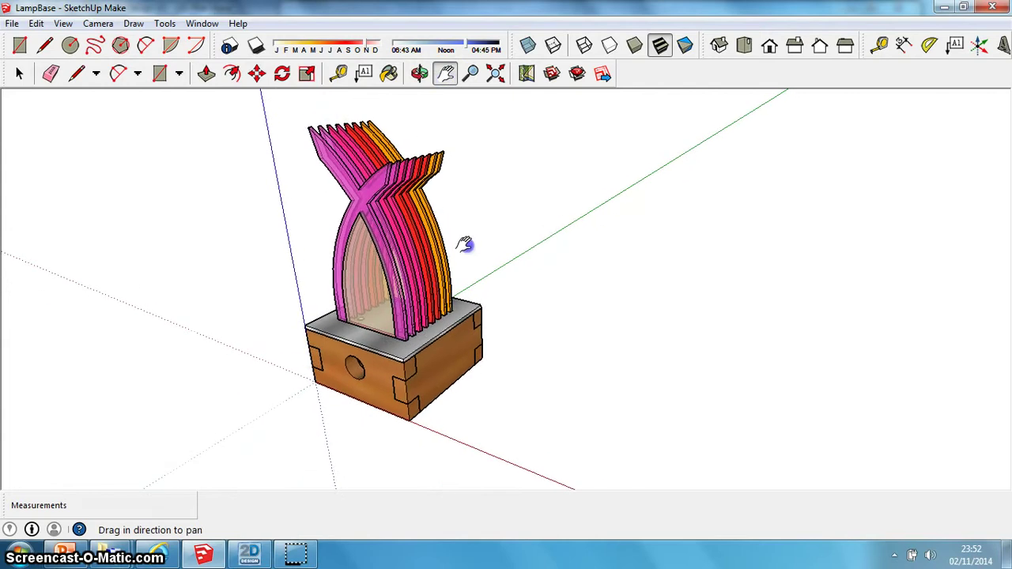
pyautogui.click(528, 46)
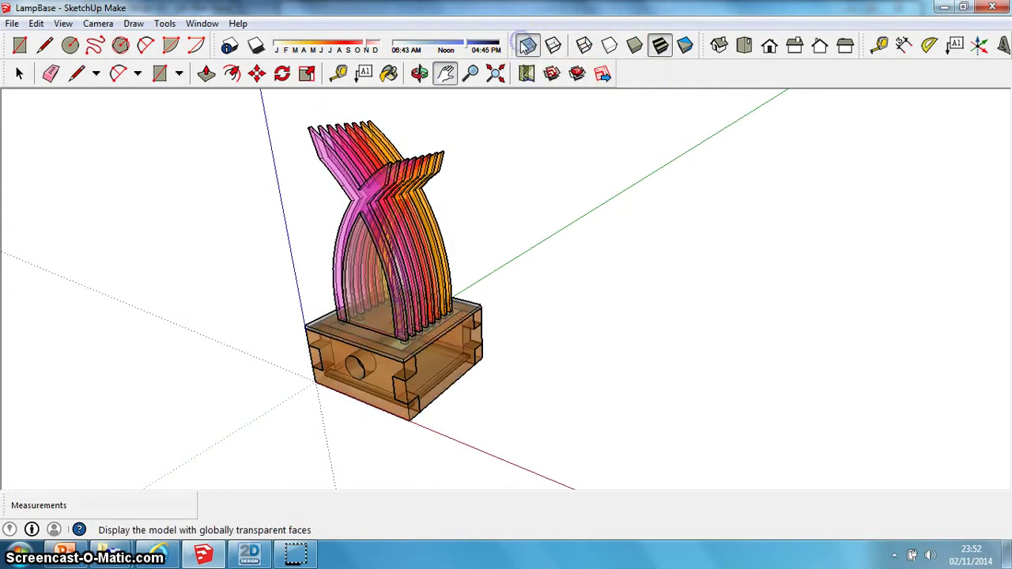
pyautogui.click(554, 45)
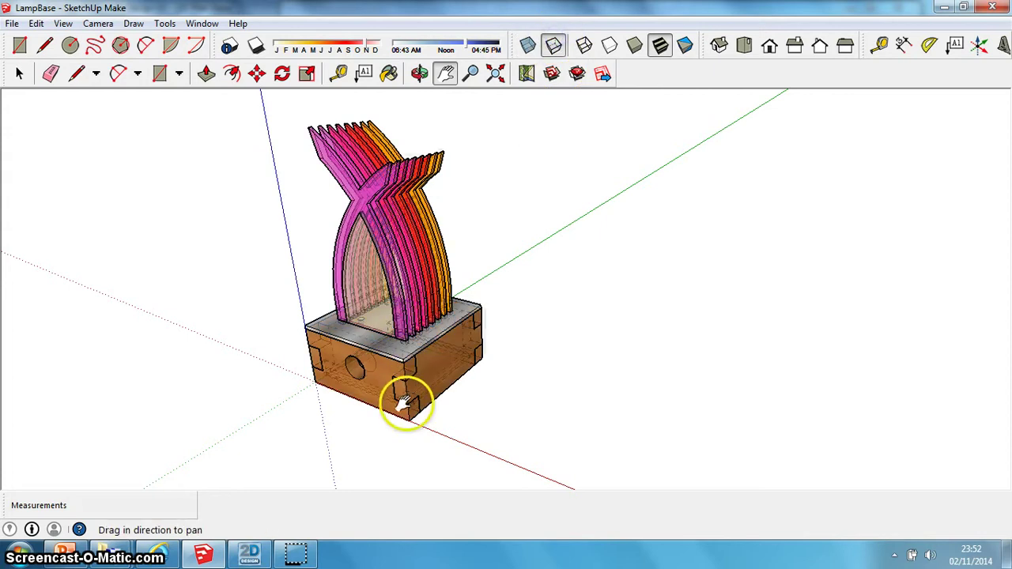
pyautogui.scroll(10, 403, 400)
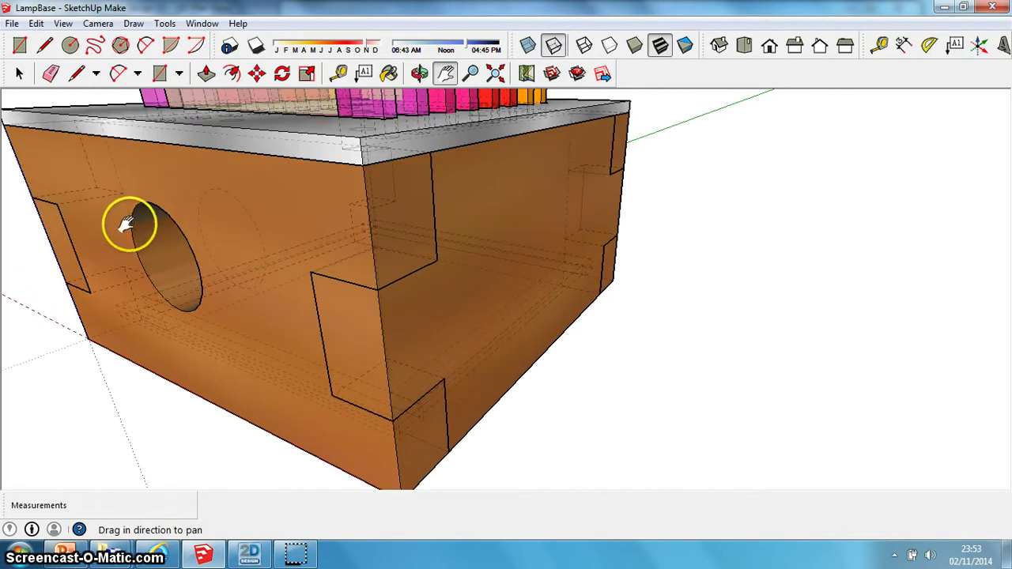
pyautogui.moveTo(127, 224); pyautogui.dragTo(98, 226)
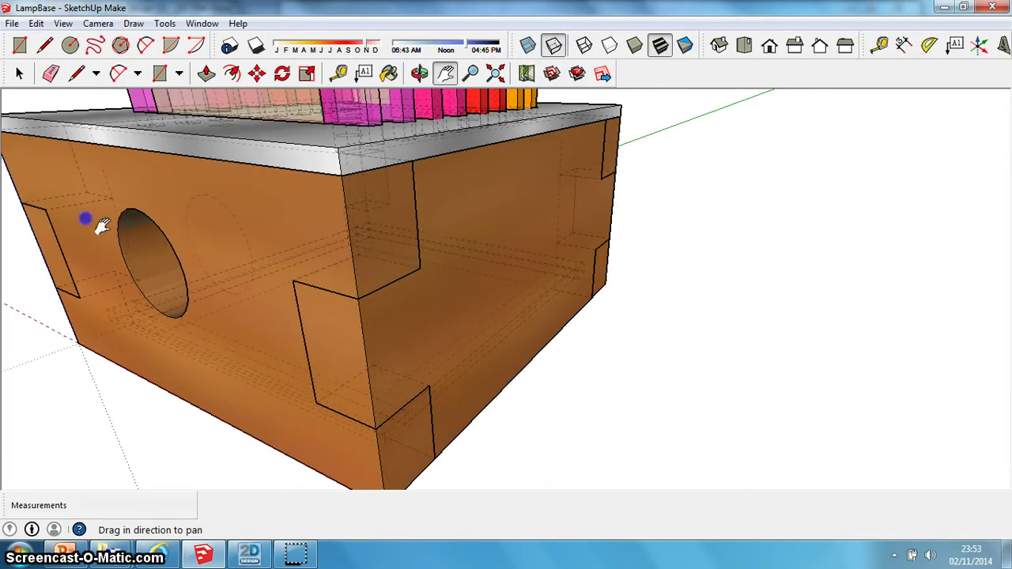
# - Compare the base in Hidden Line, Shaded, Shaded With Textures and Monochrome styles
pyautogui.click(609, 46)
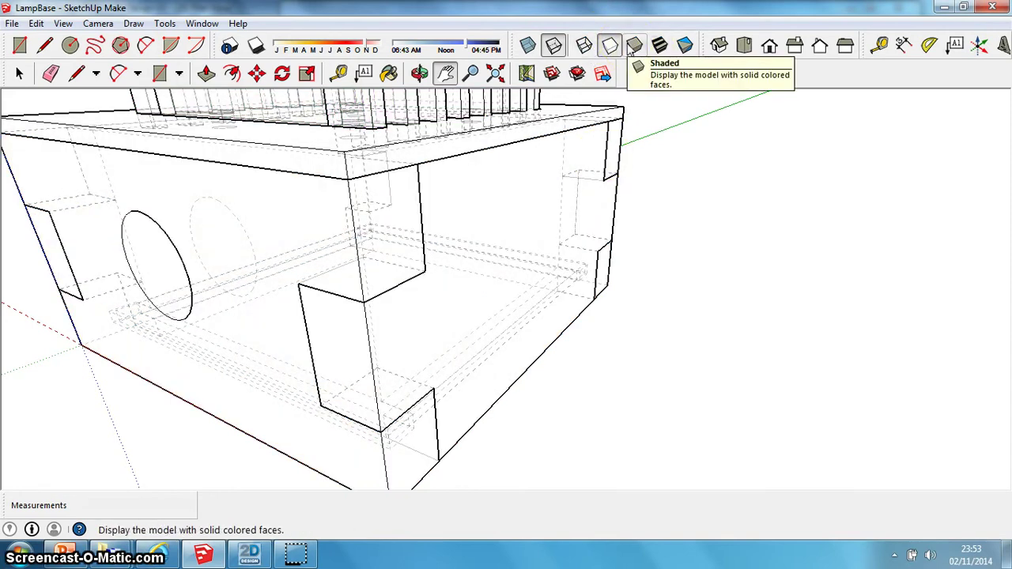
pyautogui.scroll(2, 352, 125)
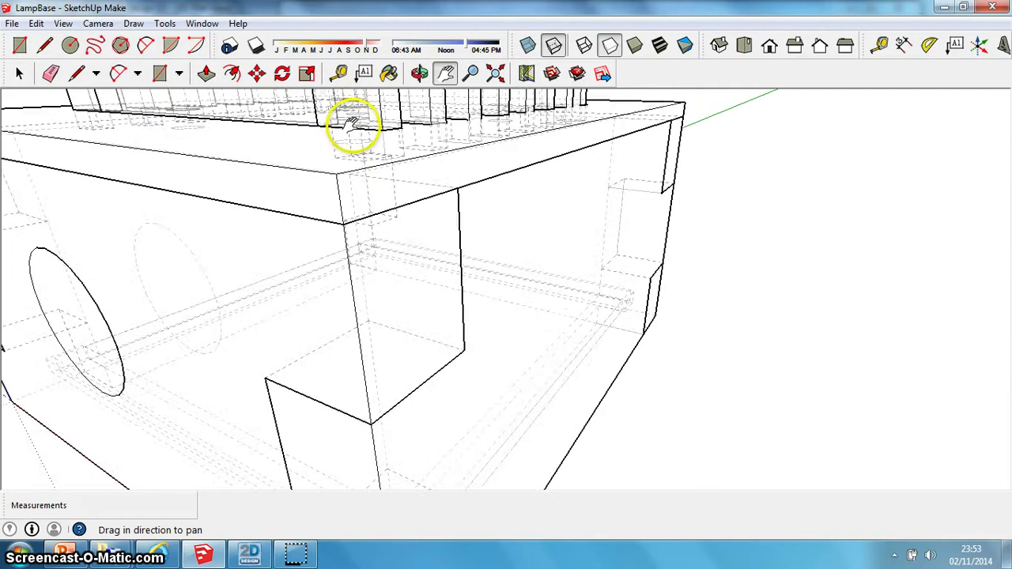
pyautogui.scroll(3, 352, 124)
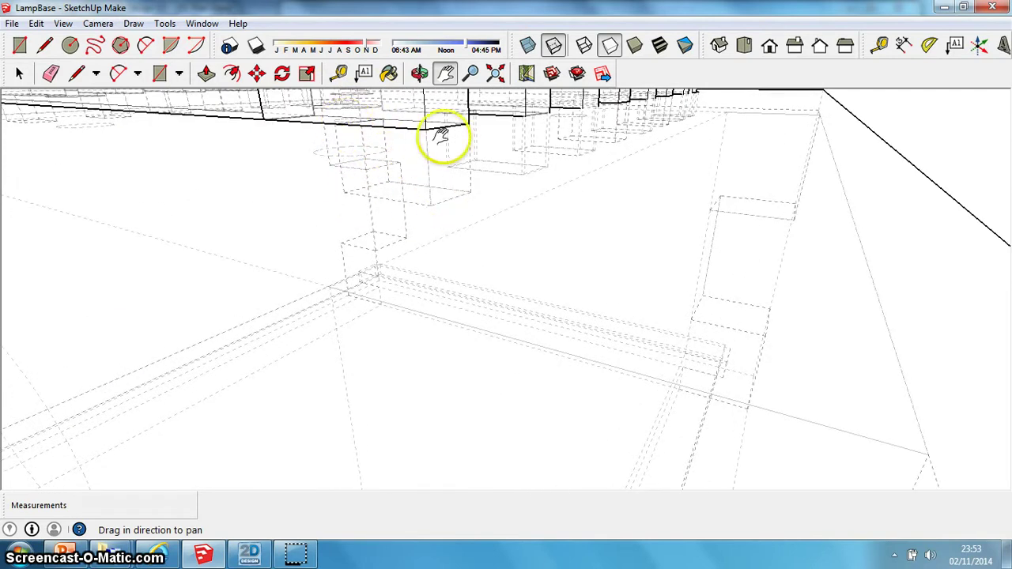
pyautogui.scroll(4, 391, 165)
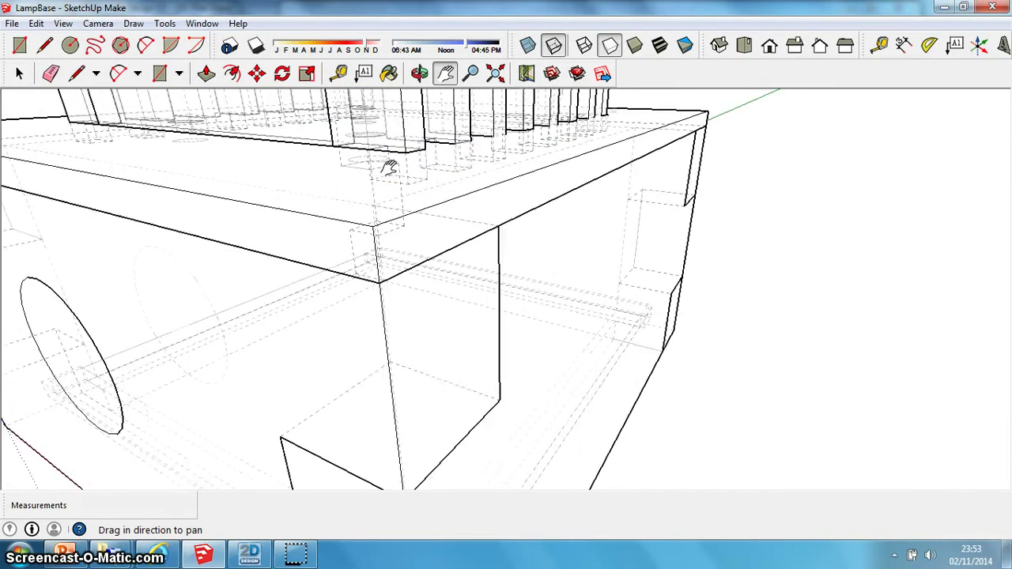
pyautogui.scroll(-6, 389, 164)
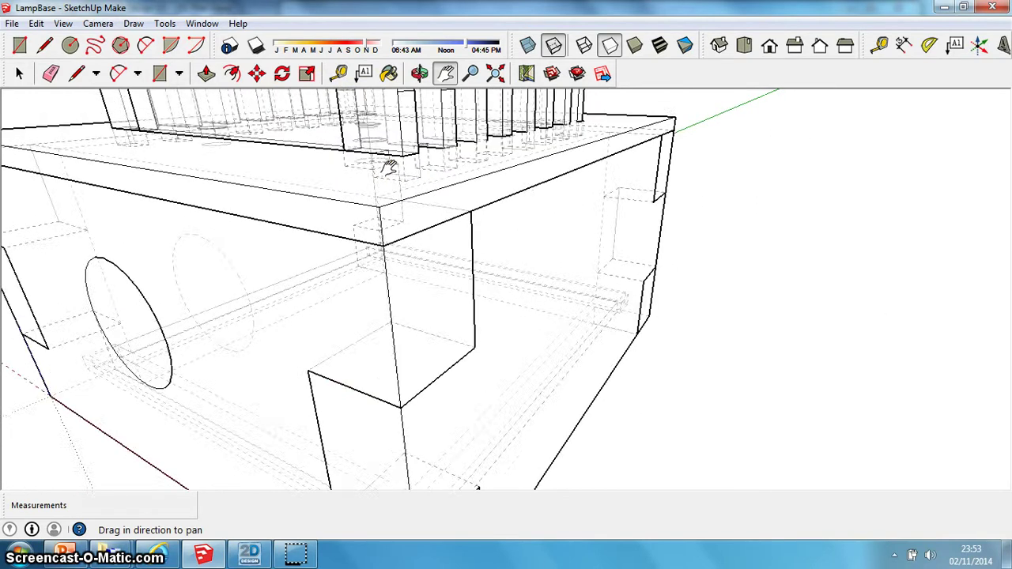
pyautogui.click(638, 48)
pyautogui.click(660, 47)
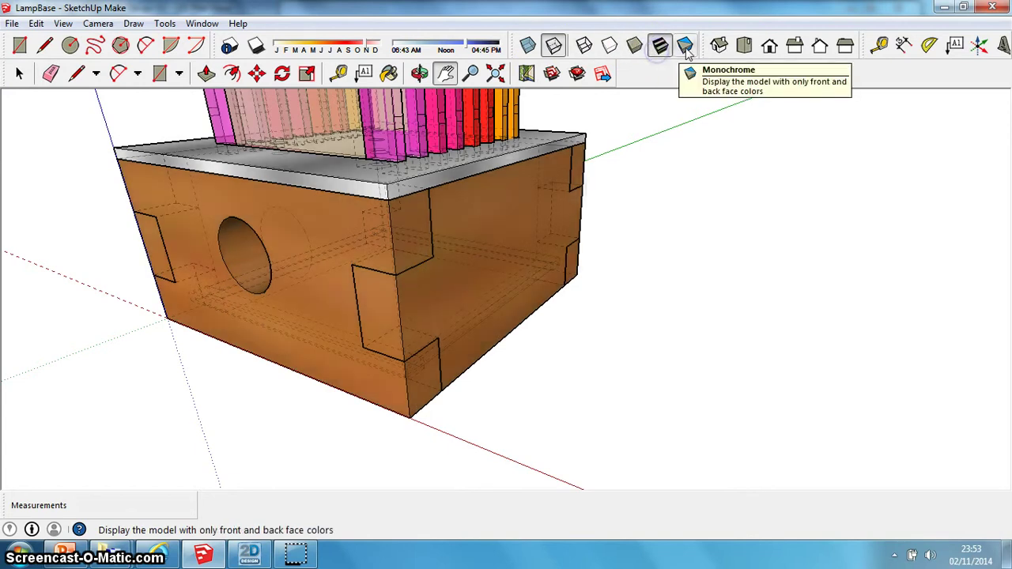
pyautogui.click(685, 46)
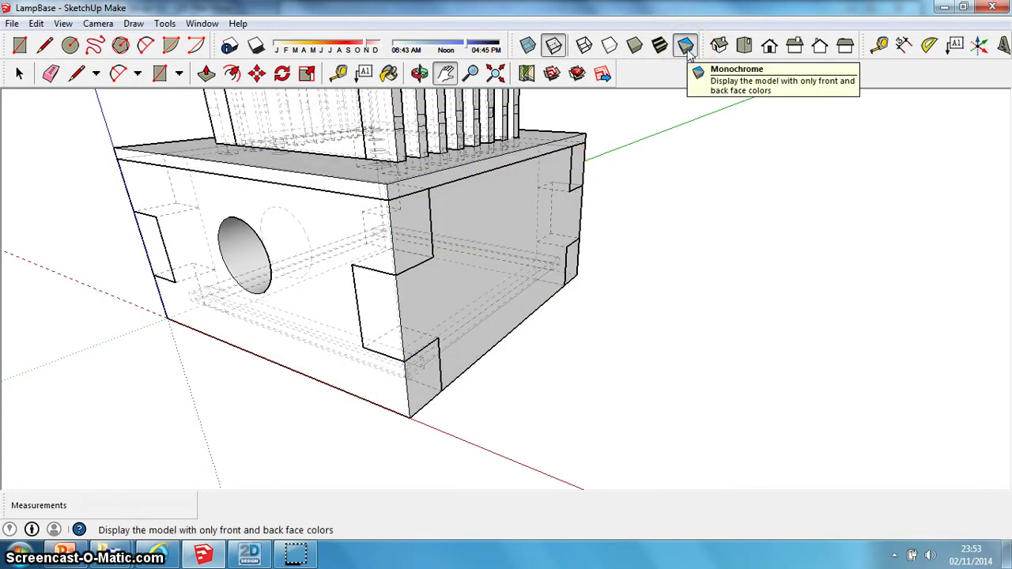
# - Turn Back Edges off and return to Shaded With Textures
pyautogui.click(554, 45)
pyautogui.click(660, 45)
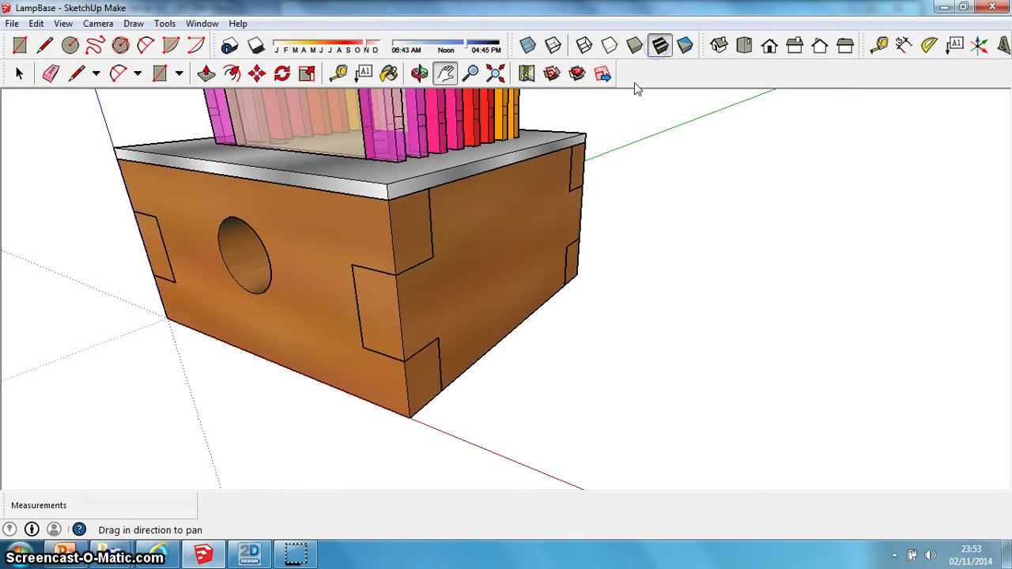
pyautogui.scroll(-5, 615, 108)
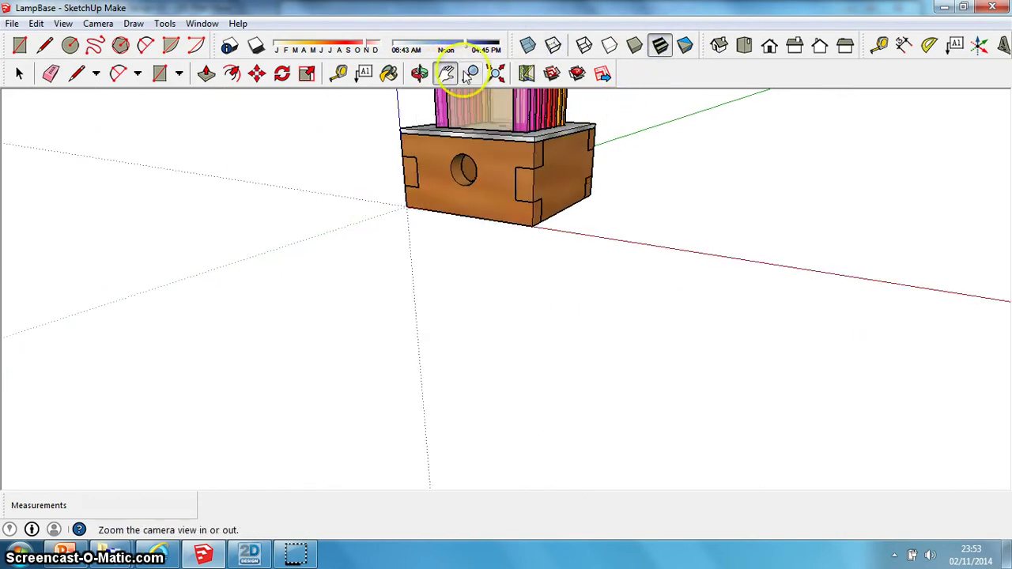
# - Pan the lamp back into view, switch to the Iso view and turn shadows on
pyautogui.click(447, 73)
pyautogui.moveTo(599, 100); pyautogui.dragTo(468, 318)
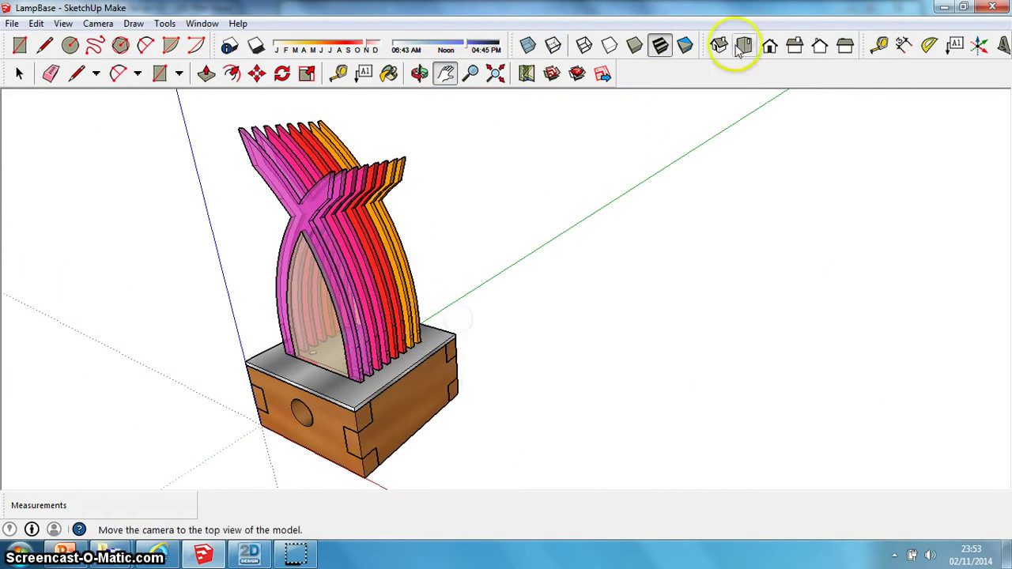
pyautogui.click(722, 47)
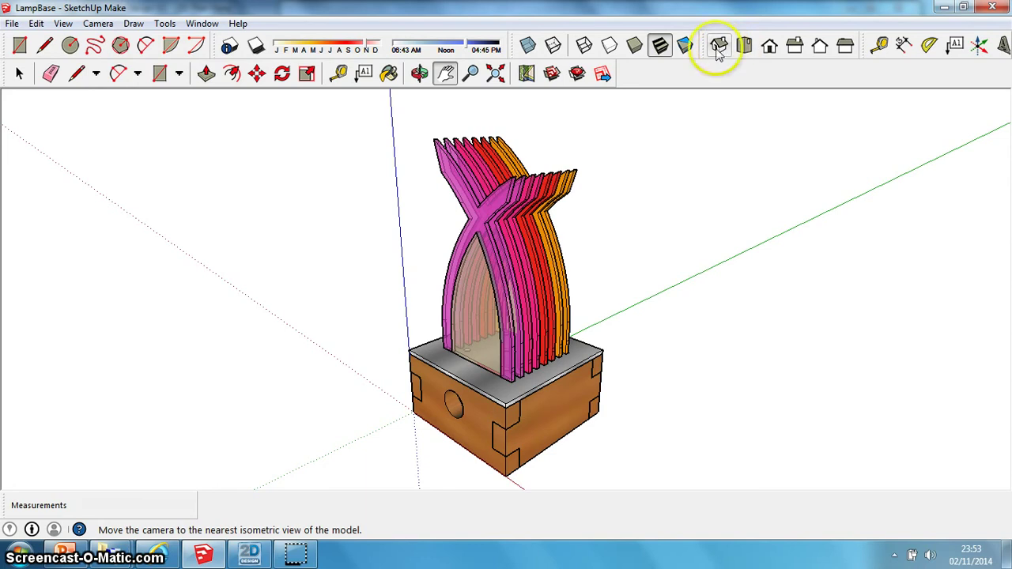
pyautogui.click(255, 46)
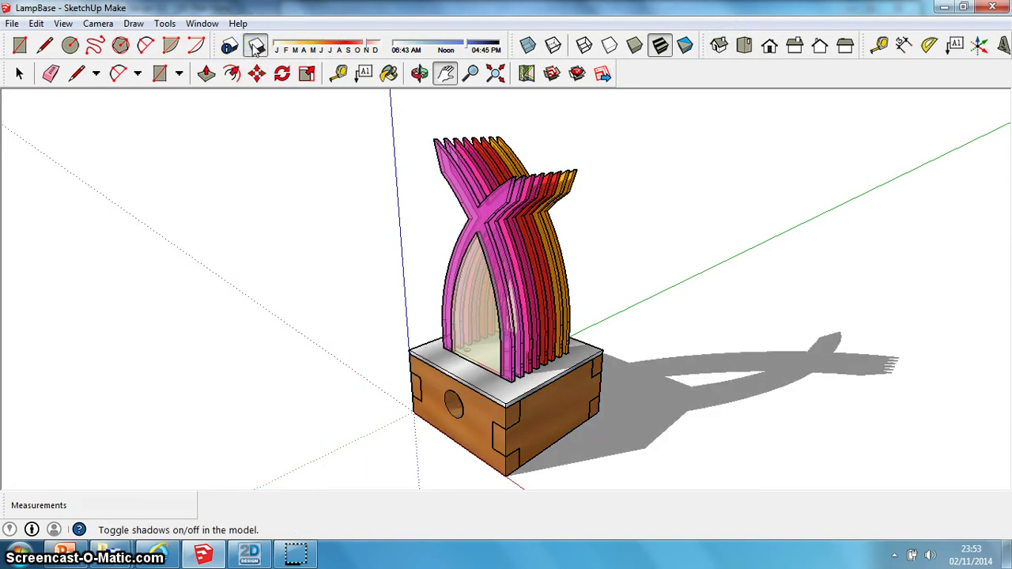
pyautogui.click(601, 455)
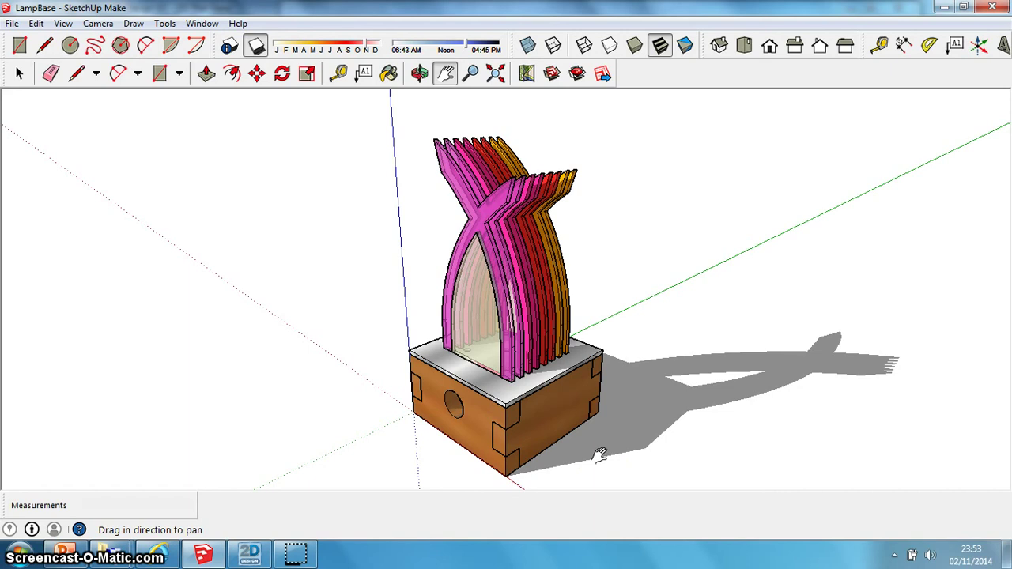
pyautogui.moveTo(517, 235); pyautogui.dragTo(562, 213)
pyautogui.click(581, 222)
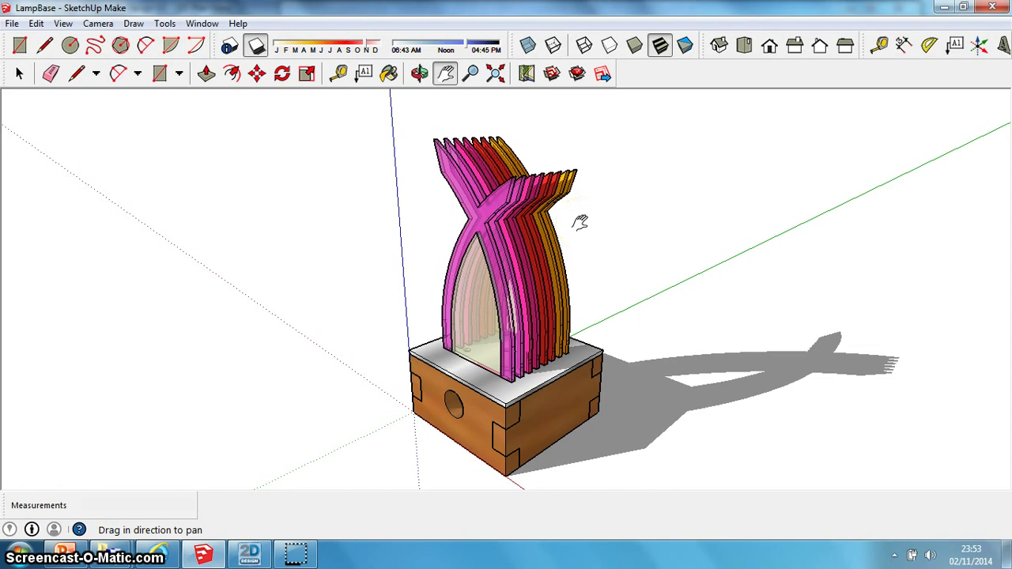